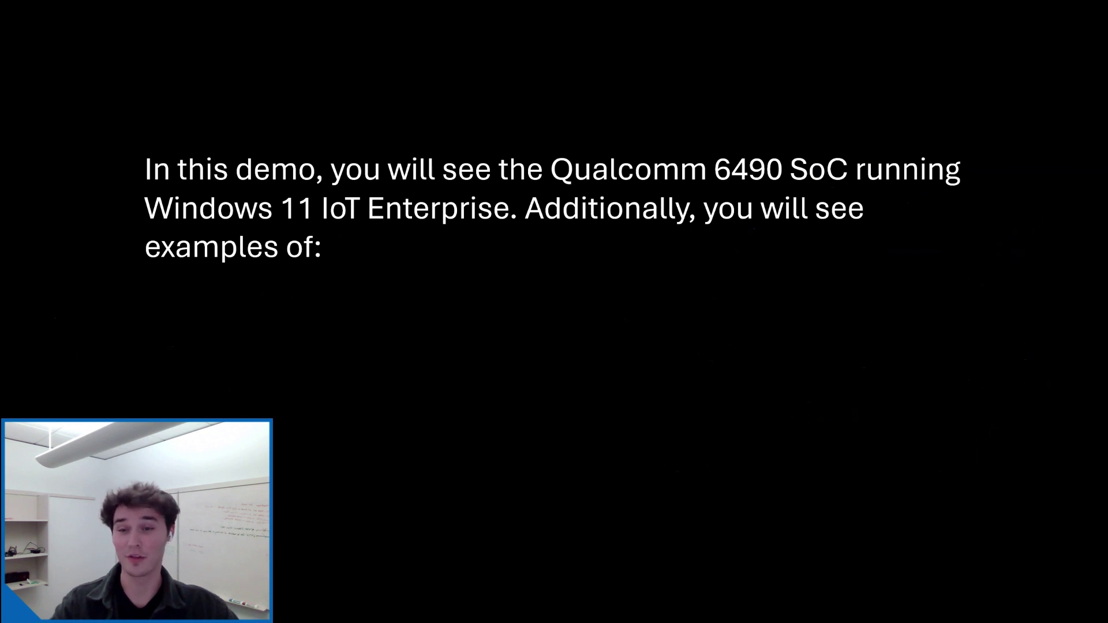
Reveal the first example bullet on the demo overview slide
{"action": "key", "text": "Right"}
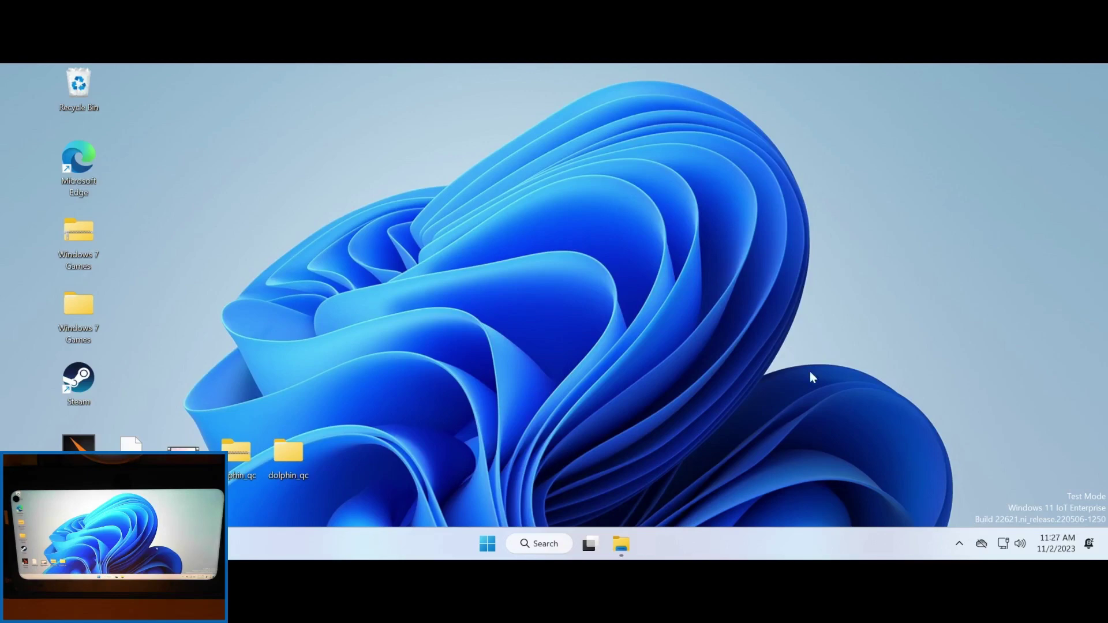
Open the Windows 7 Games desktop folder to see its four game folders
{"action": "double_click", "coordinate": [69, 299]}
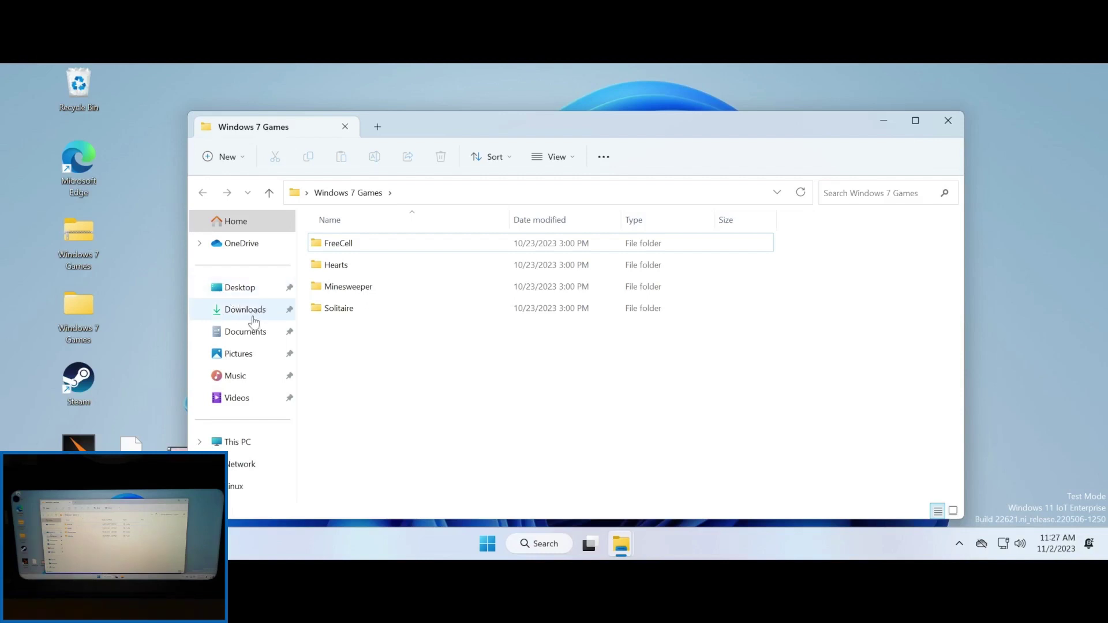
Launch MineSweeper.exe from the Minesweeper folder and maximize its window
{"action": "double_click", "coordinate": [378, 286]}
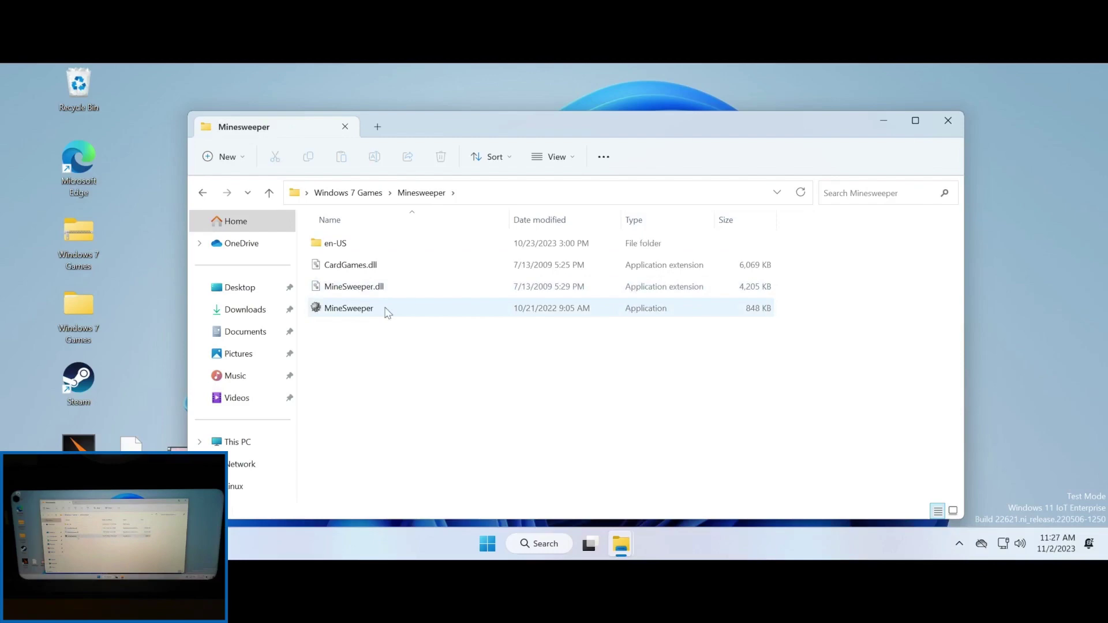
{"action": "double_click", "coordinate": [381, 308]}
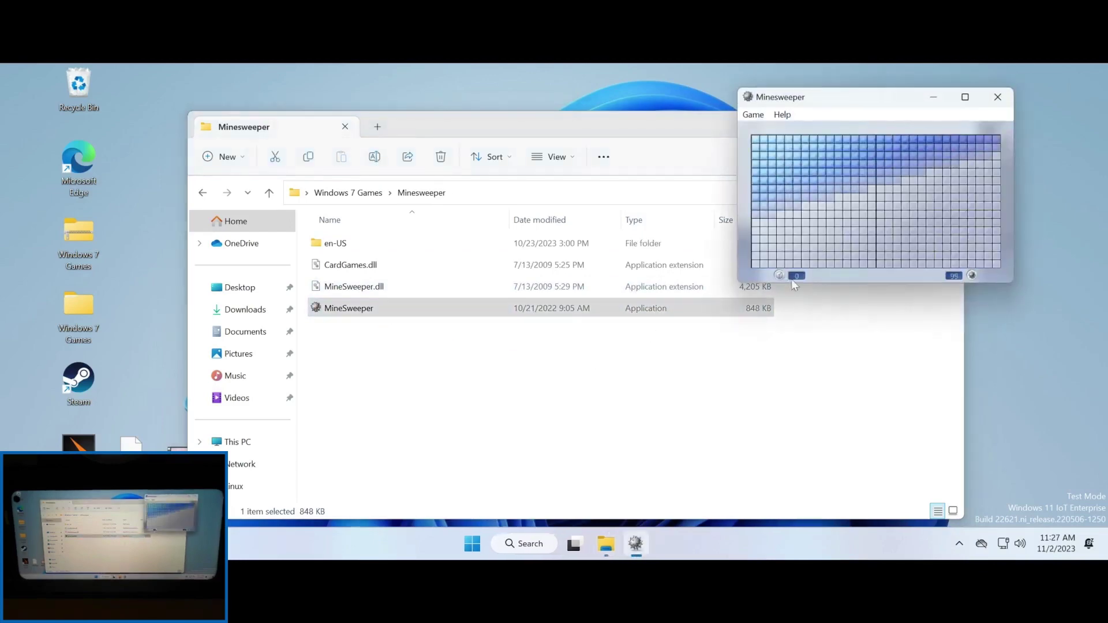
{"action": "left_click_drag", "start_coordinate": [899, 102], "coordinate": [711, 115]}
{"action": "double_click", "coordinate": [710, 115]}
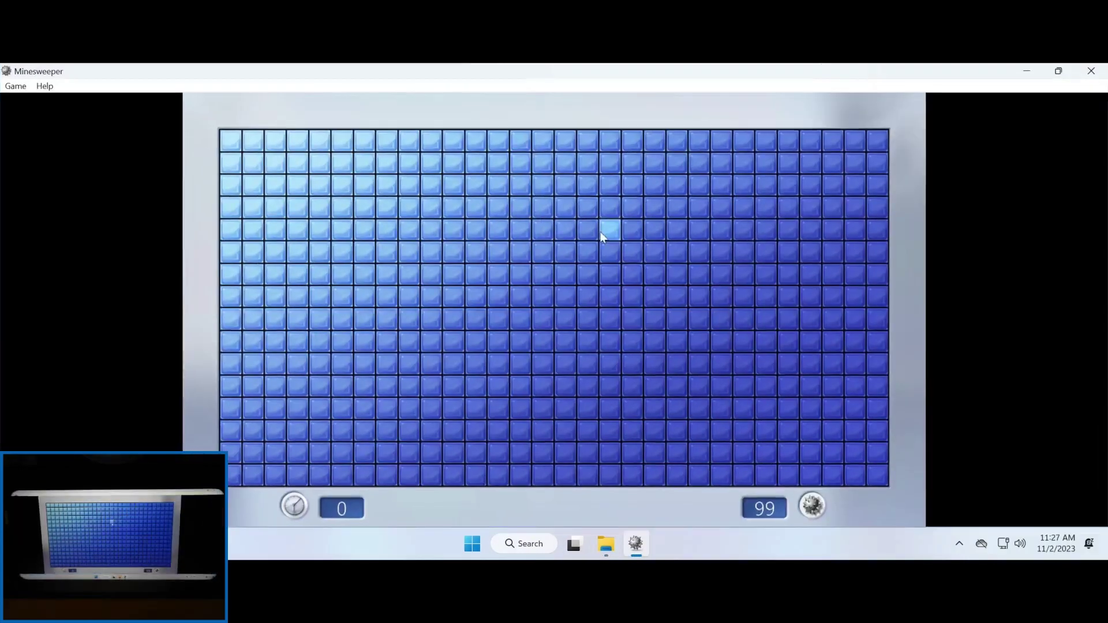
Uncover six cells across the middle, left and right of the board
{"action": "left_click", "coordinate": [606, 231]}
{"action": "left_click", "coordinate": [436, 409]}
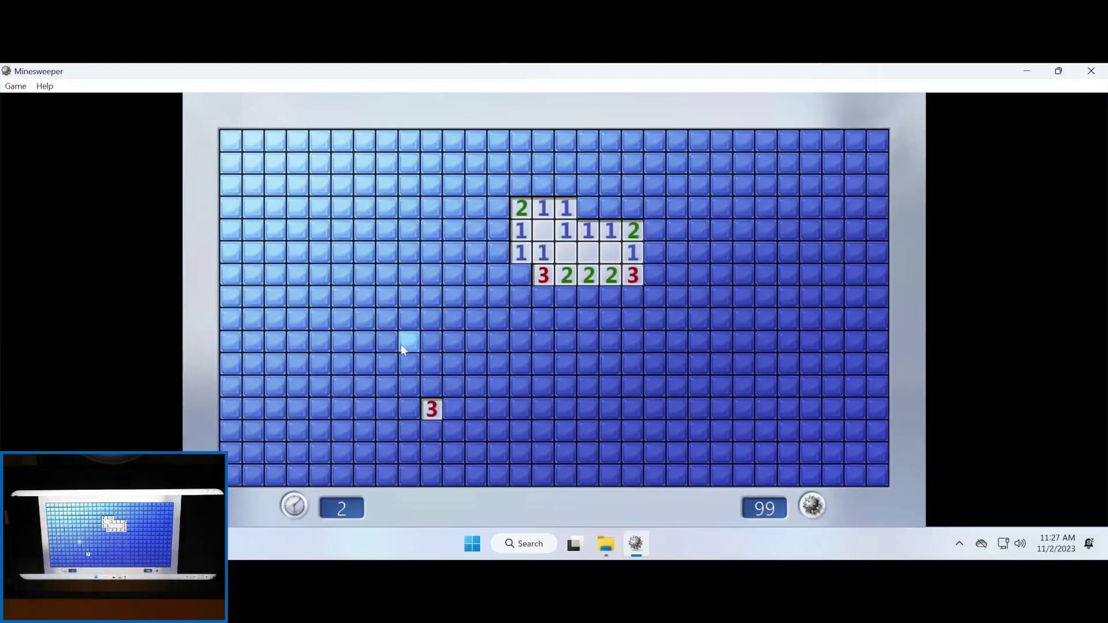
{"action": "left_click", "coordinate": [344, 319]}
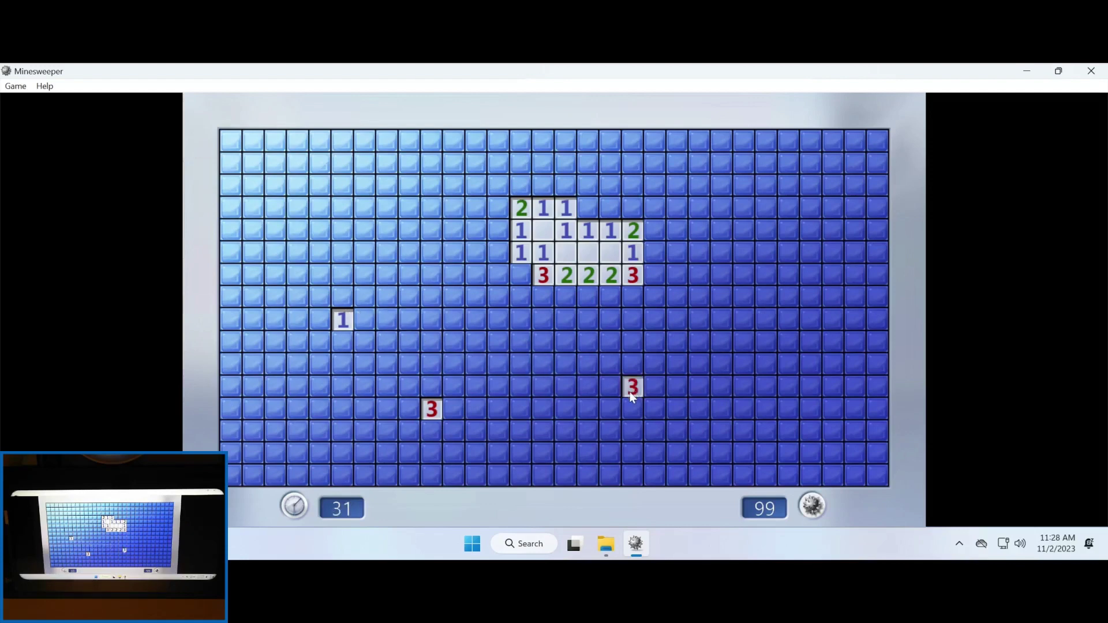
{"action": "left_click", "coordinate": [765, 328]}
{"action": "left_click", "coordinate": [700, 302]}
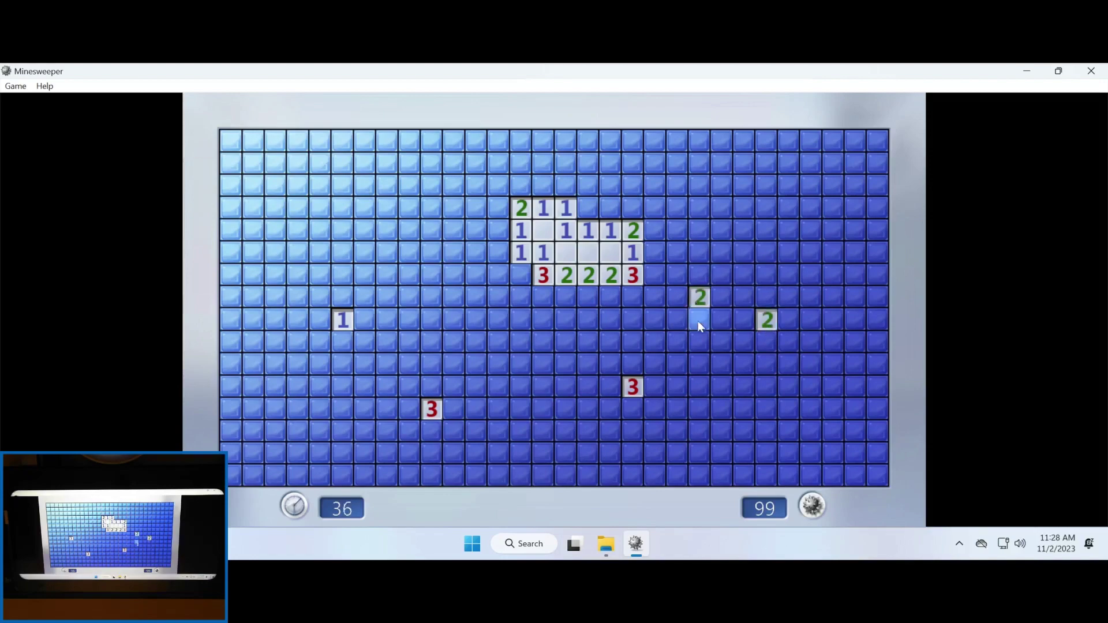
{"action": "left_click", "coordinate": [702, 388]}
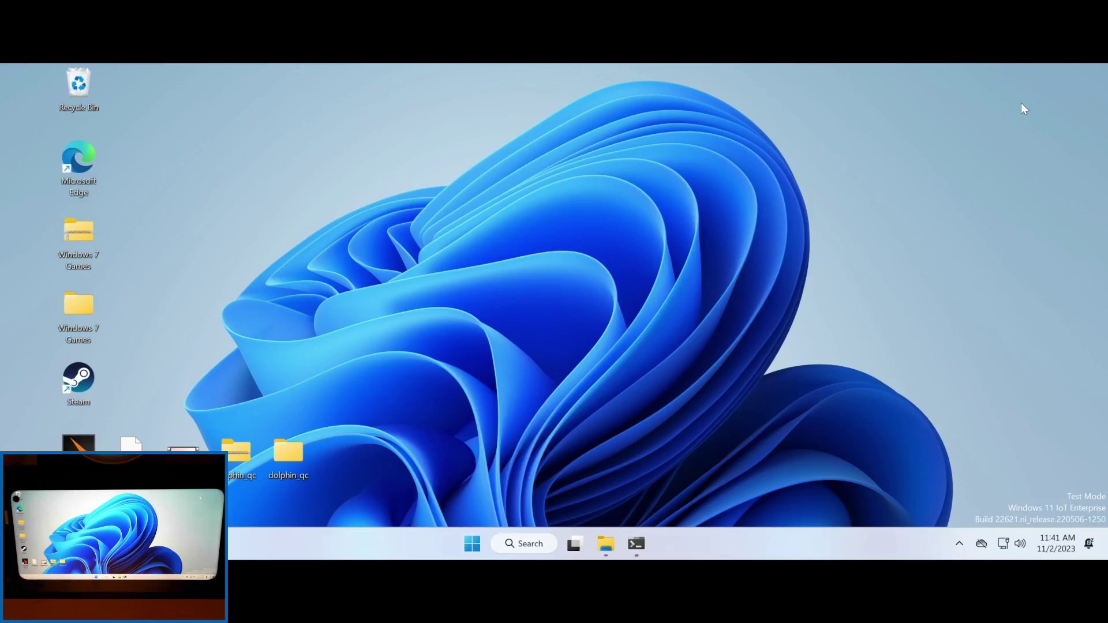
Run python3 donut.py in the Ubuntu terminal
{"action": "left_click", "coordinate": [635, 544]}
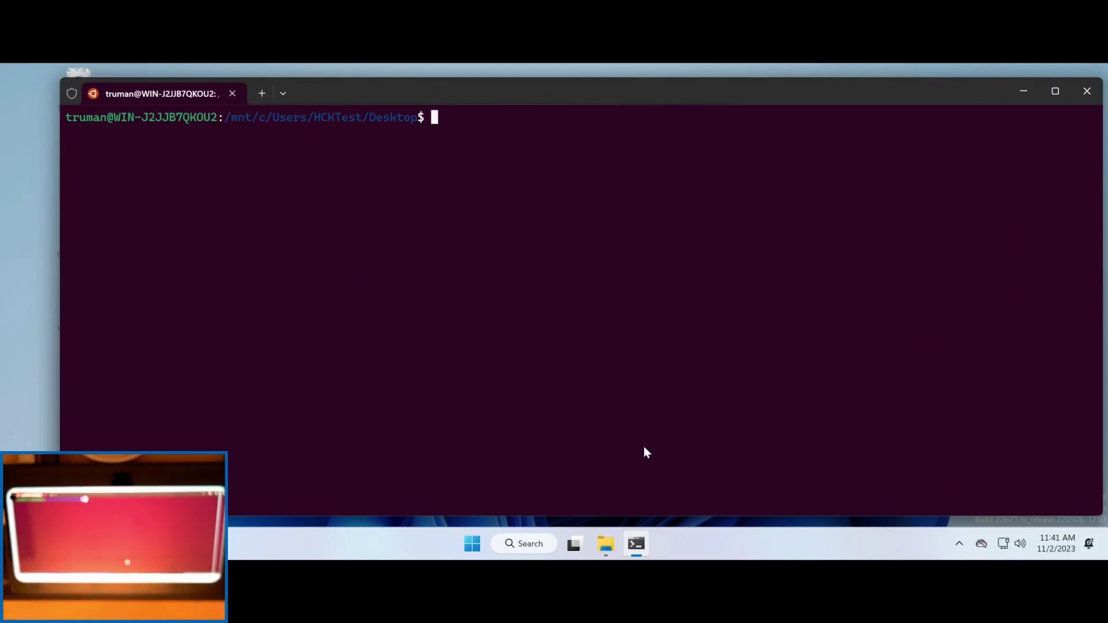
{"action": "type", "text": "python3 donut.py"}
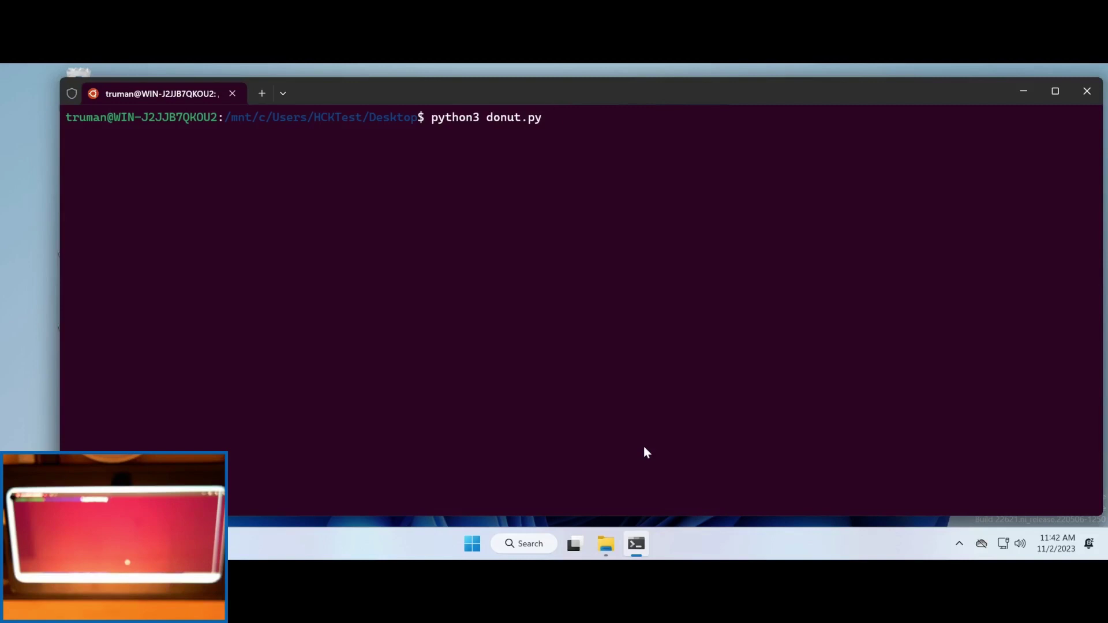
{"action": "key", "text": "Return"}
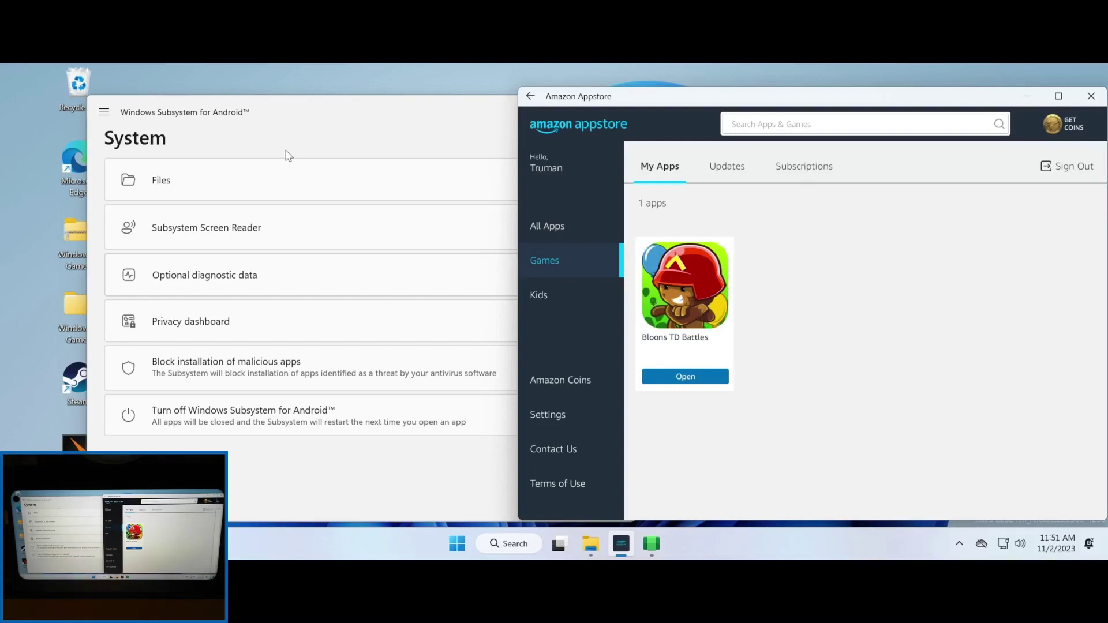
{"action": "left_click", "coordinate": [281, 121]}
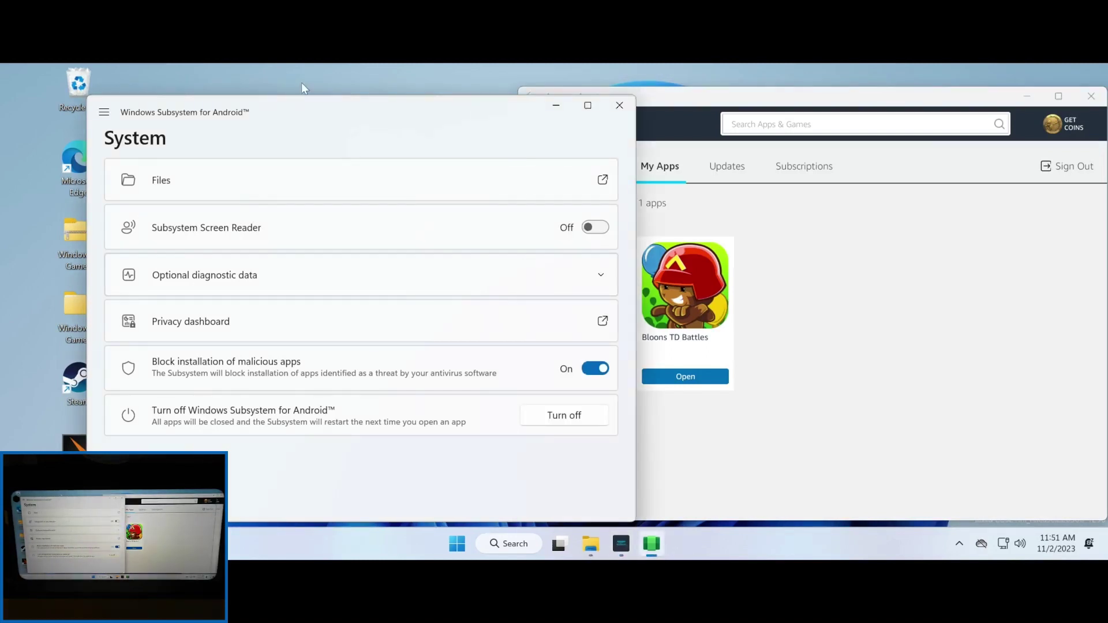
Bring the Amazon Appstore, with Bloons TD Battles listed, back to the front
{"action": "left_click", "coordinate": [819, 362]}
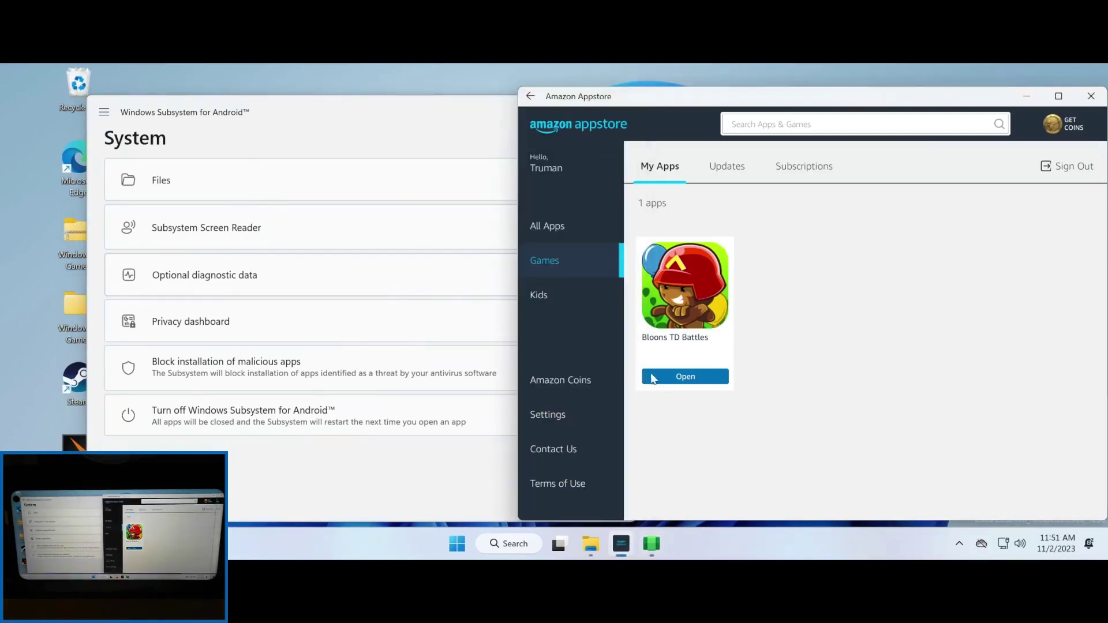